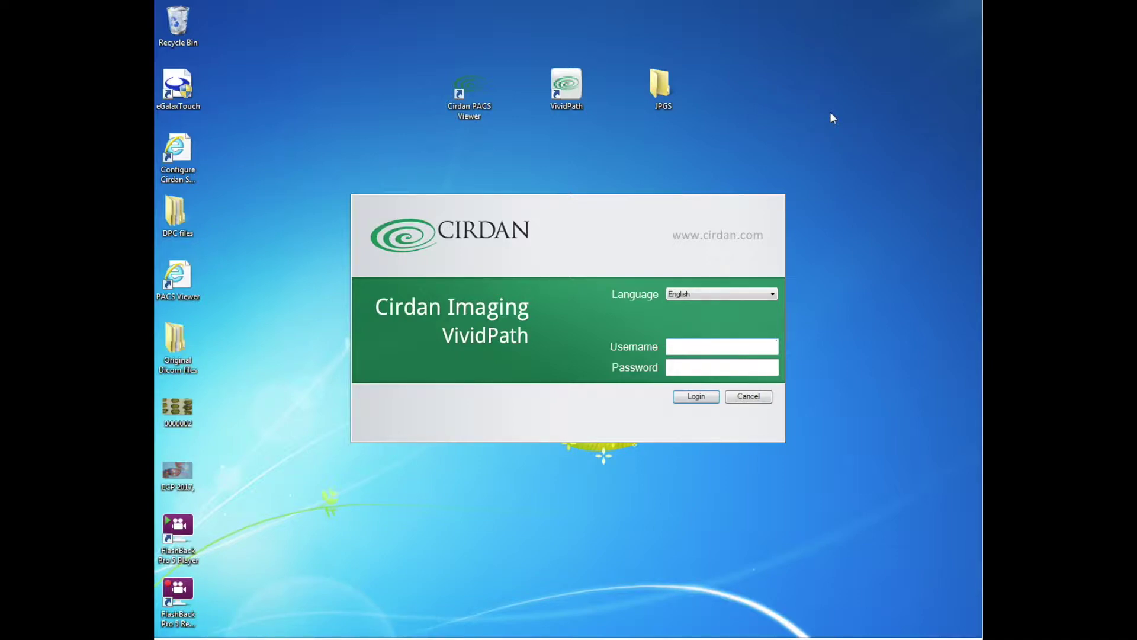
Sign in to VividPath with the account username and password
type("admin")
key("Tab")
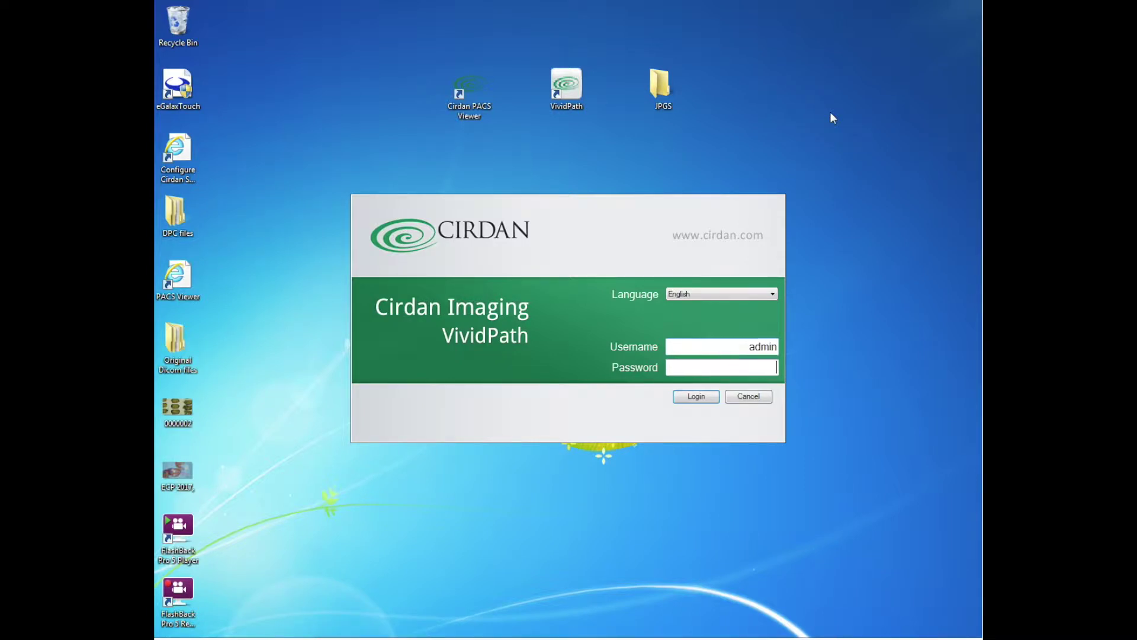
type("admin1234")
key("Return")
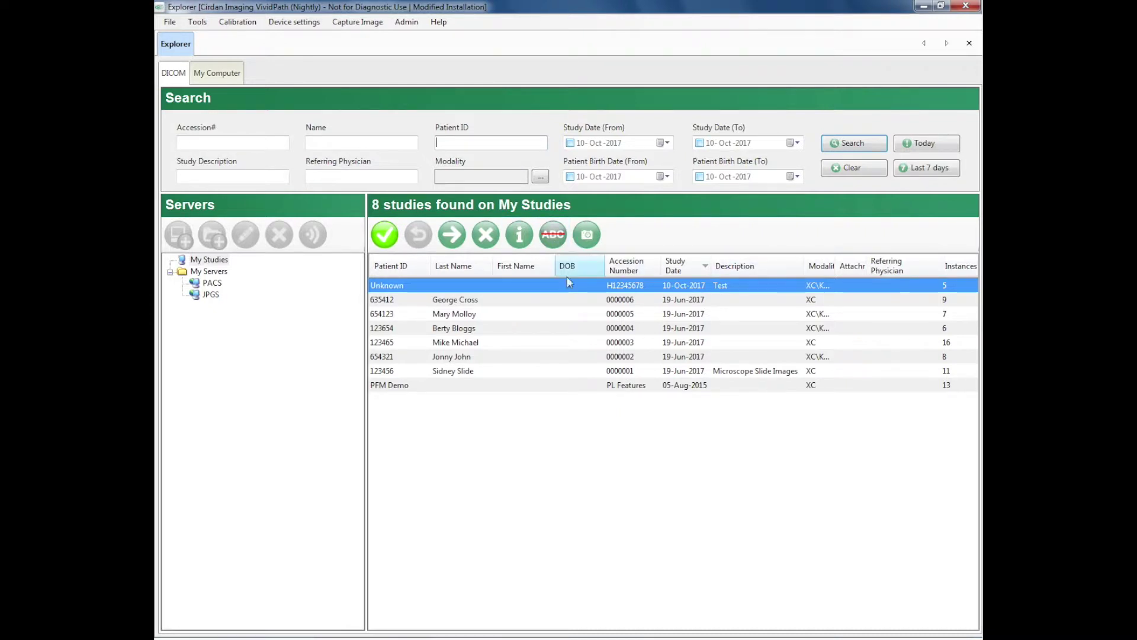
Start a new image capture session from the Explorer study list toolbar
left_click(587, 236)
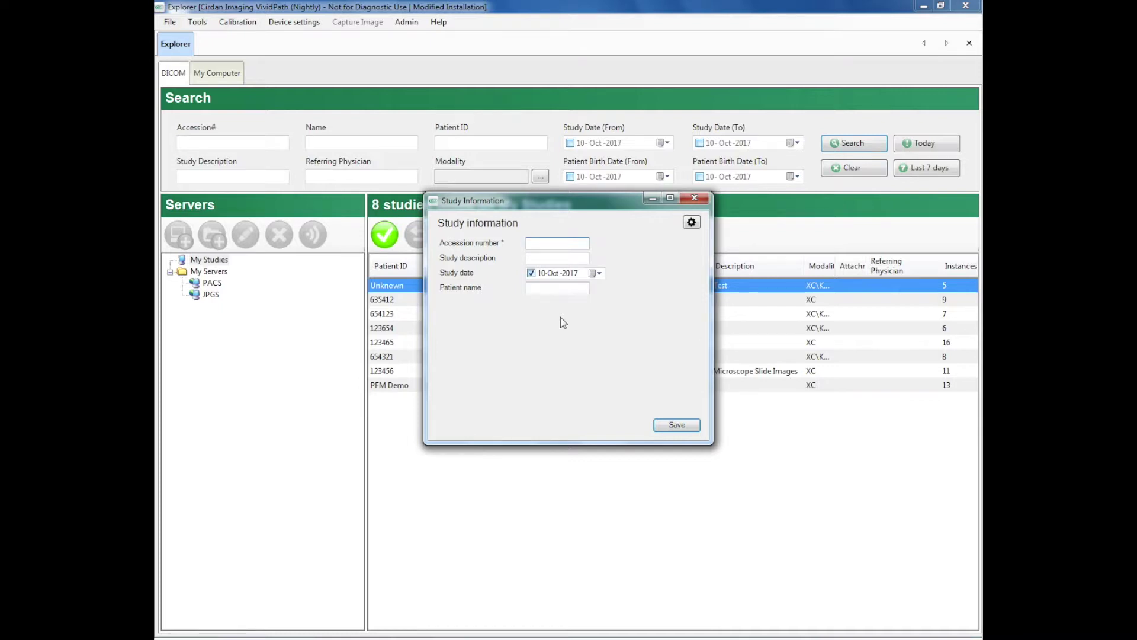
Enter the study's accession number, set the description to 'Test', and save it
type("H12345678")
left_click(550, 258)
type("Test")
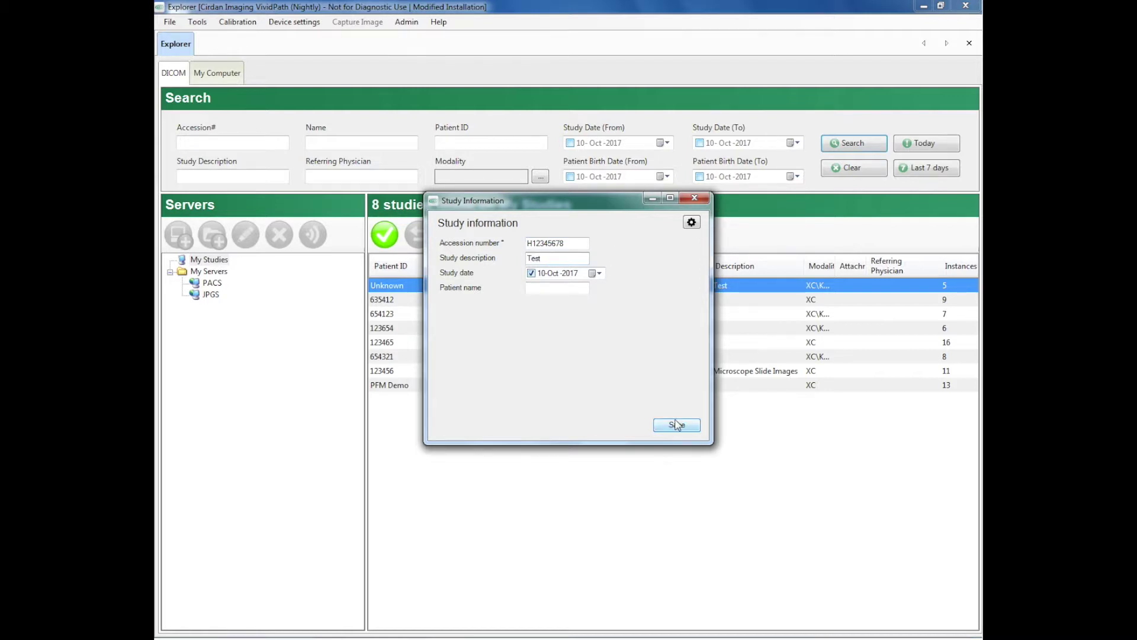
left_click(675, 425)
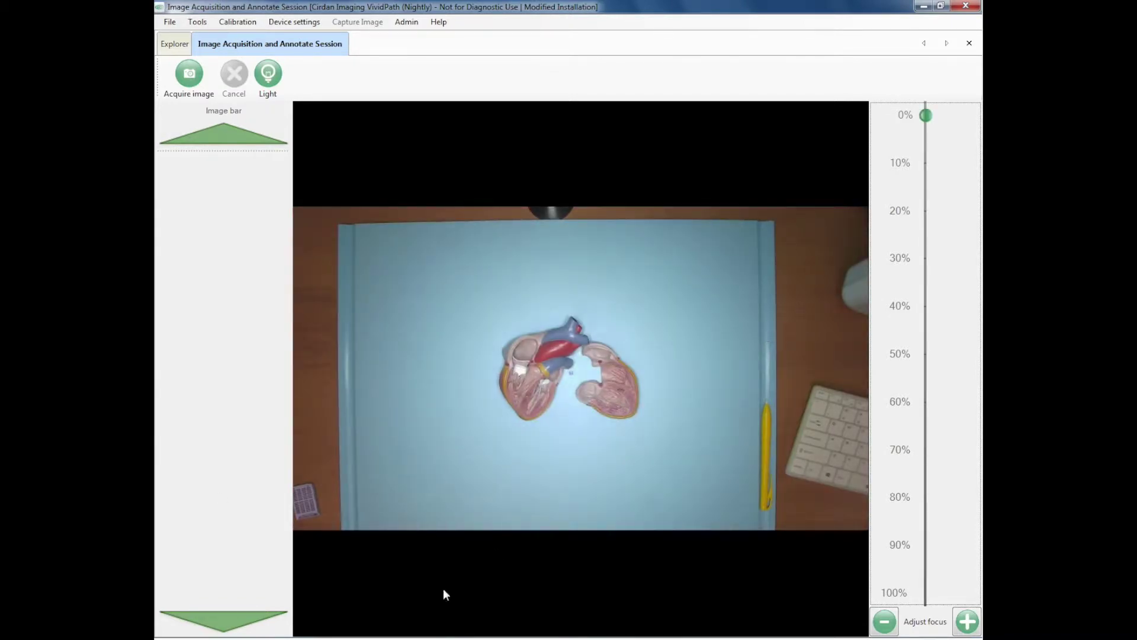
Adjust the camera focus to about 28% and acquire an image of the heart model
left_click(927, 176)
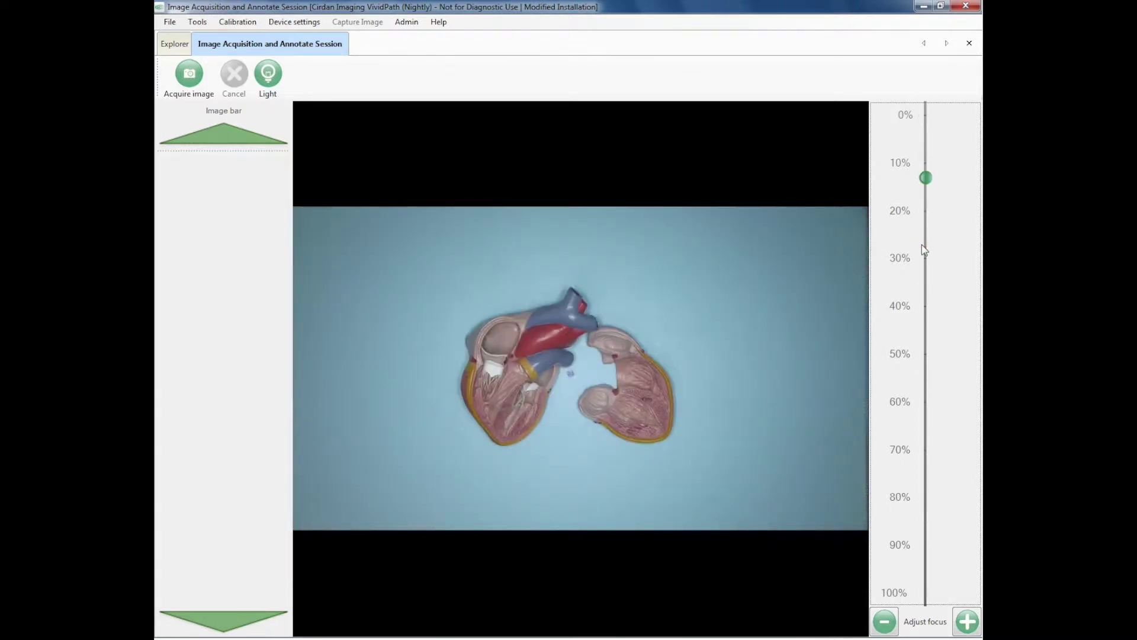
left_click(925, 249)
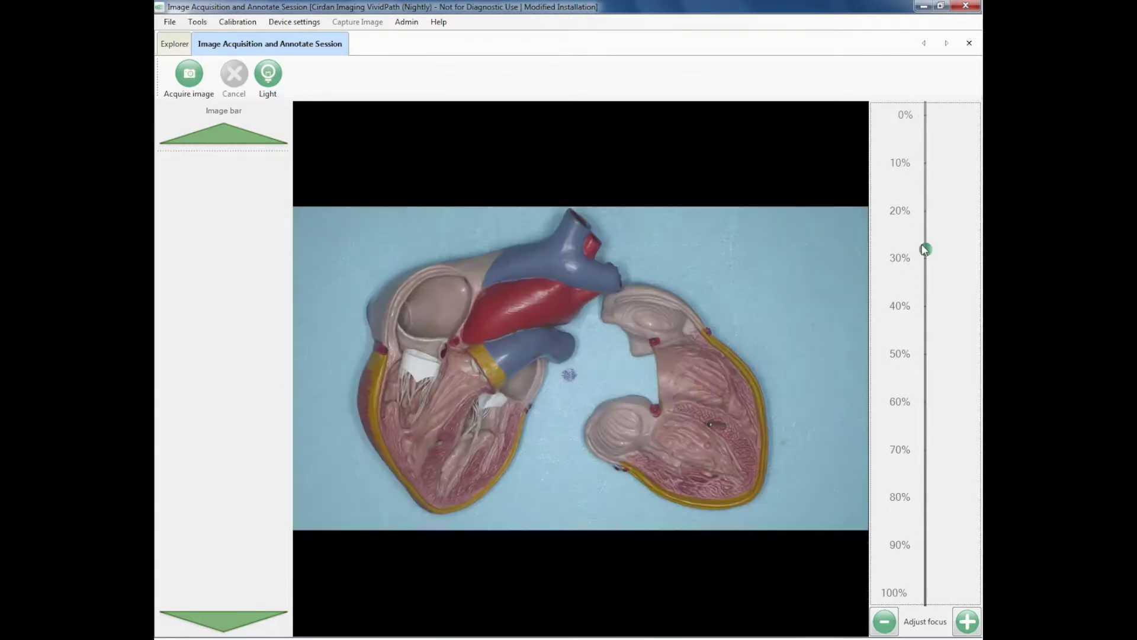
left_click(186, 75)
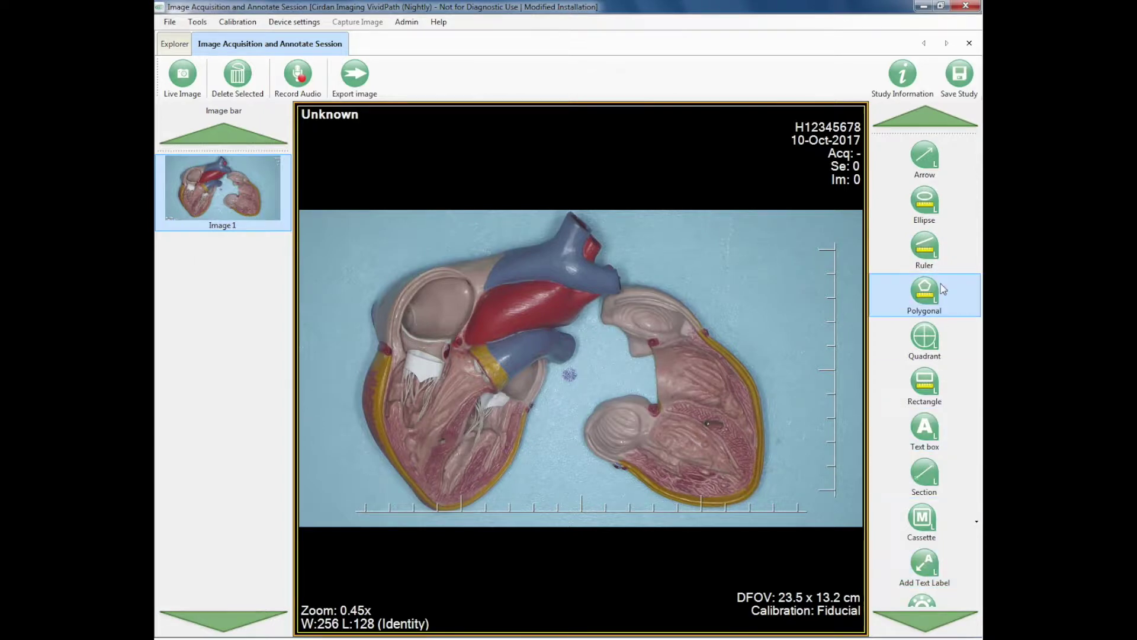
Add two ruler measurements across the heart on Image 1, reading 131.29 mm and 85.34 mm
left_click(922, 250)
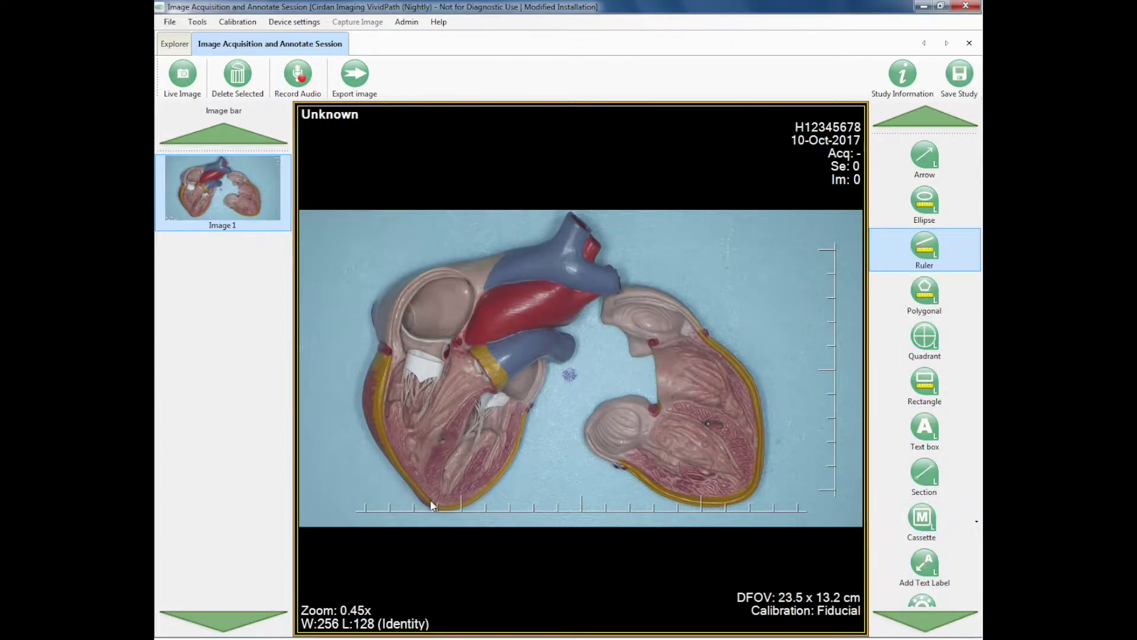
left_click_drag(414, 489, 588, 228)
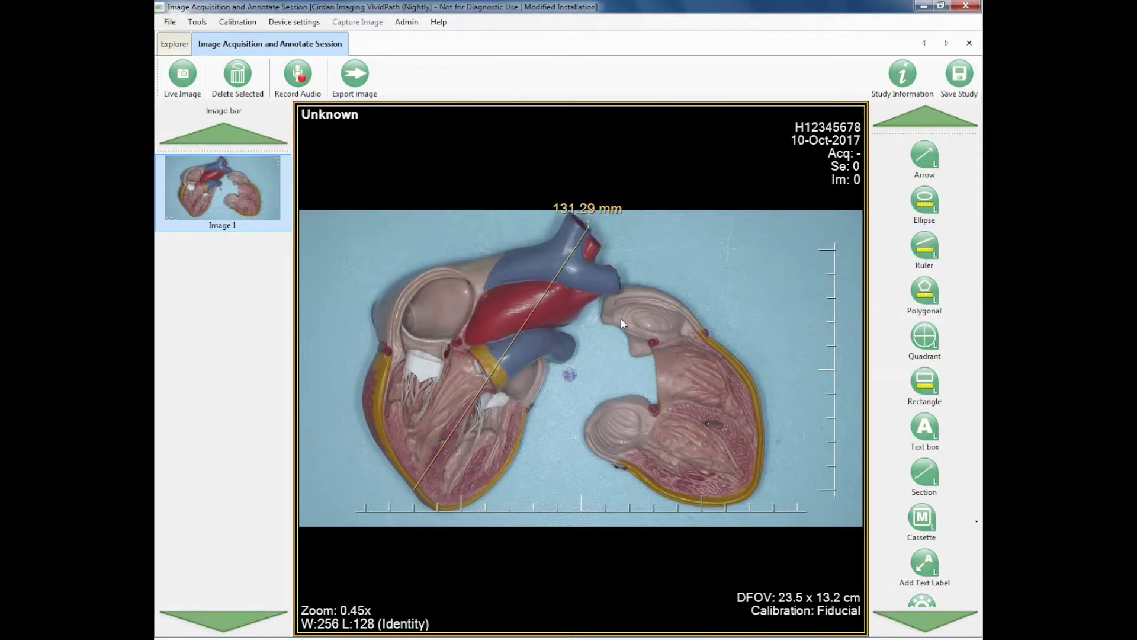
left_click(924, 249)
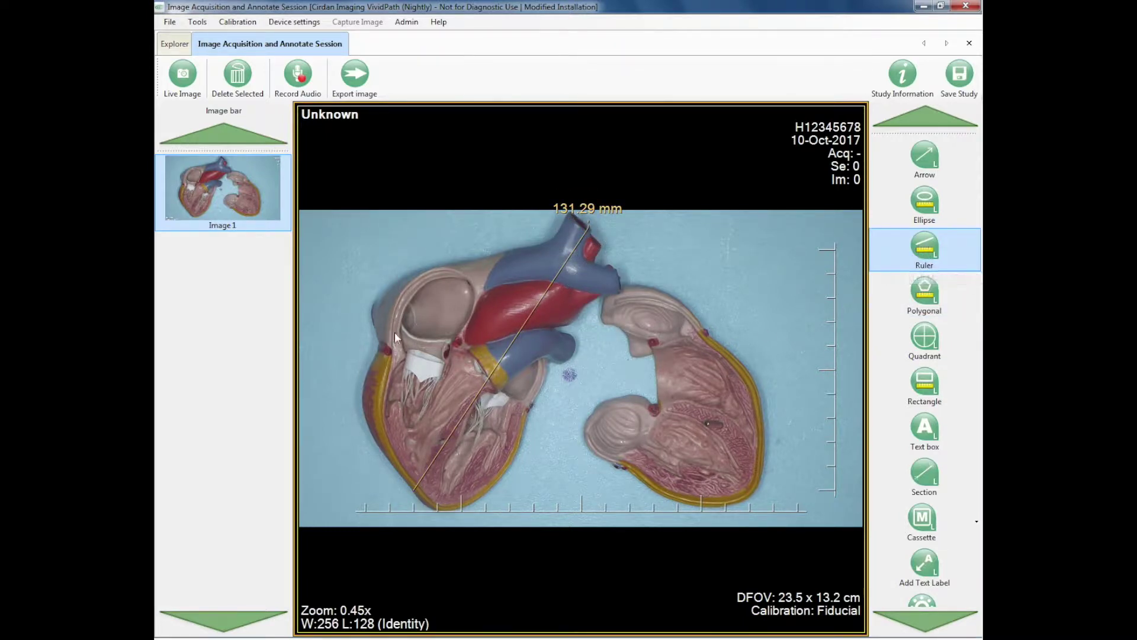
left_click_drag(374, 307, 574, 353)
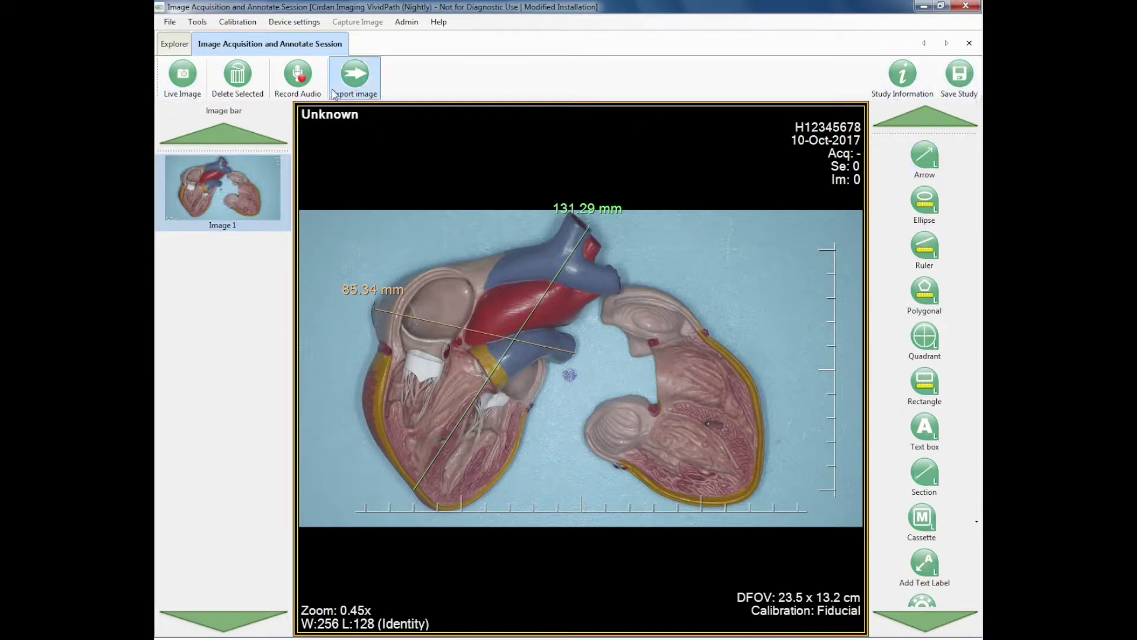
Keep Image 1's measurements, set focus to 40%, and capture a close-up of the heart's centre
left_click(187, 80)
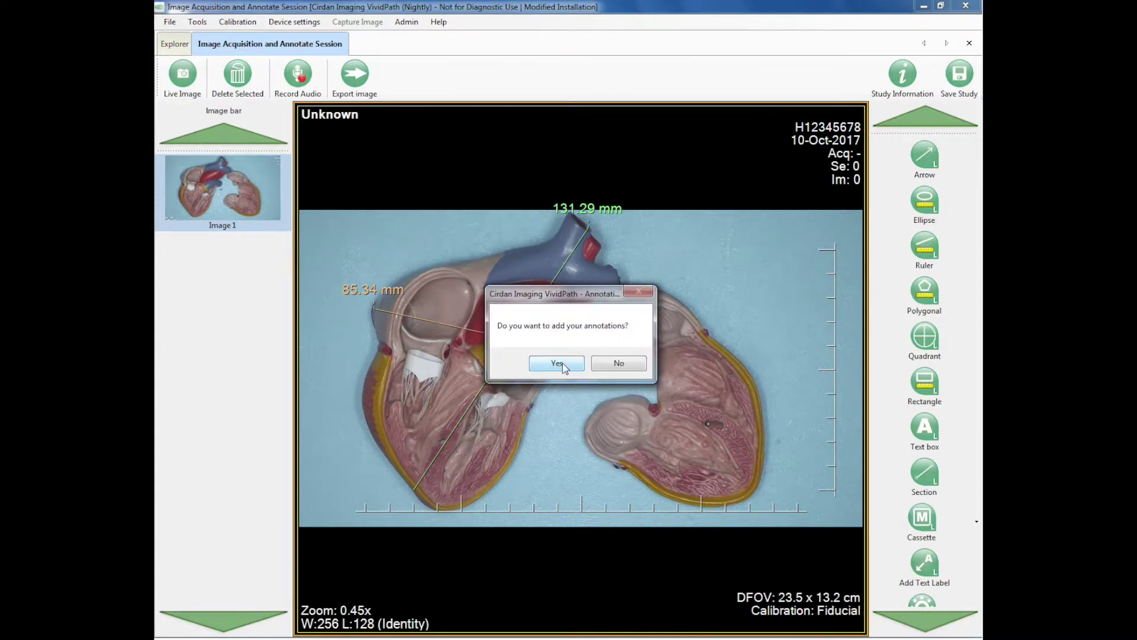
left_click(557, 363)
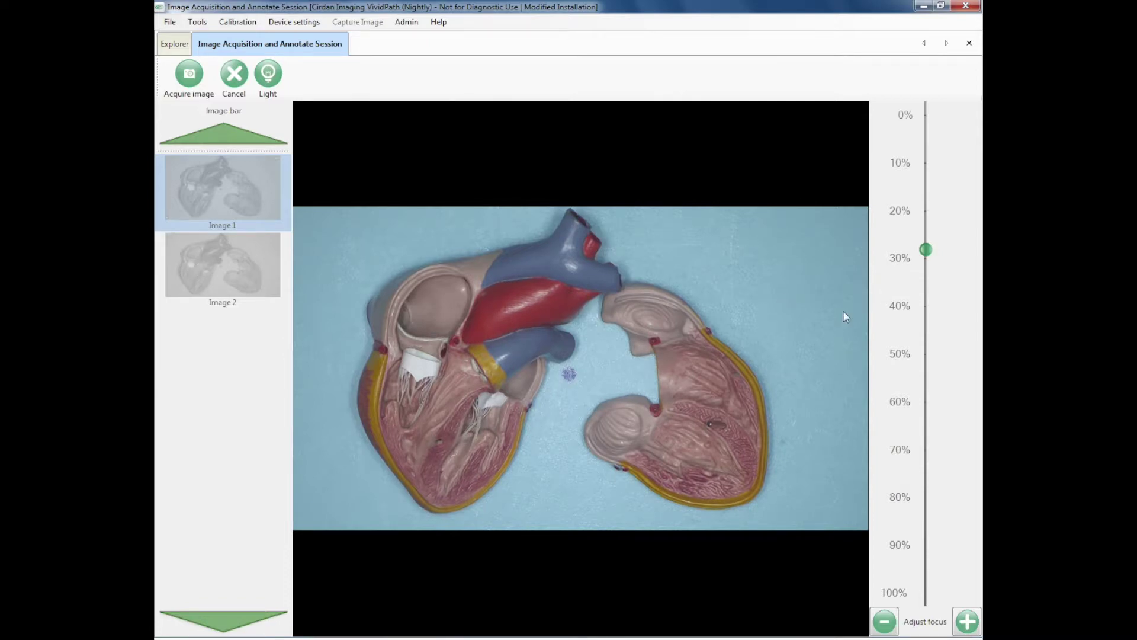
left_click(924, 295)
left_click(184, 83)
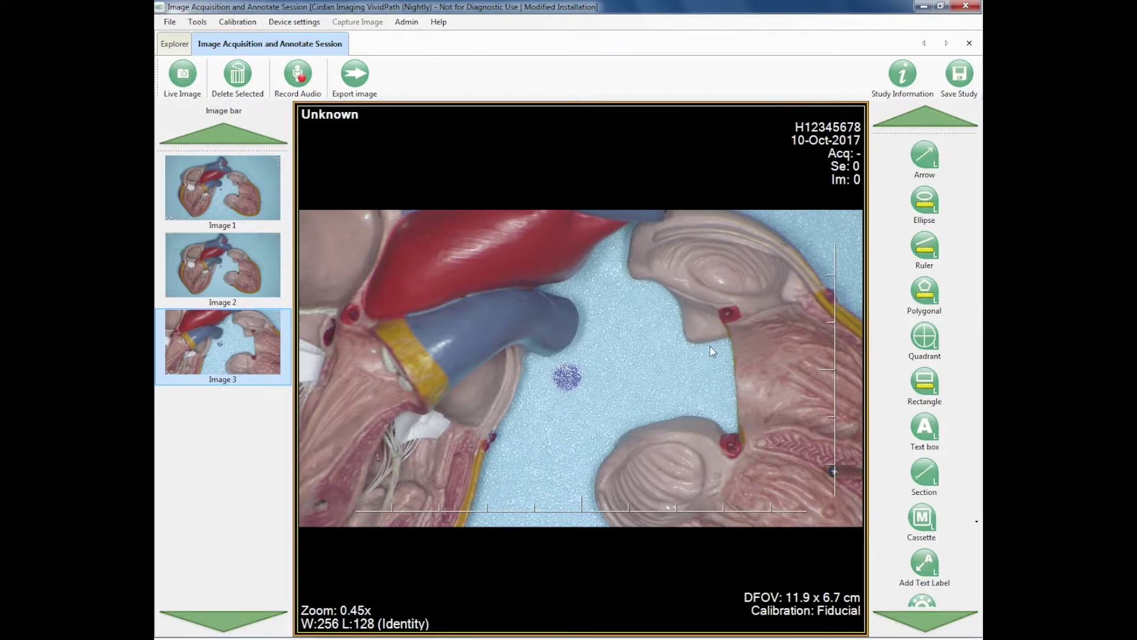
left_click(183, 75)
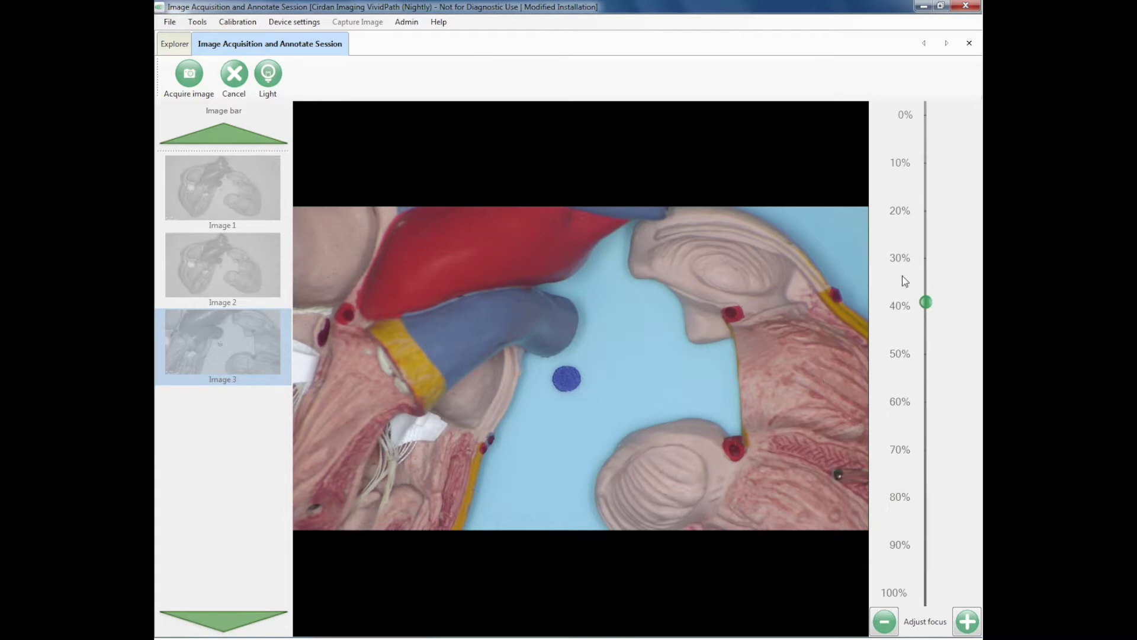
Set the camera focus back to 30% and capture a whole-heart image
left_click(925, 253)
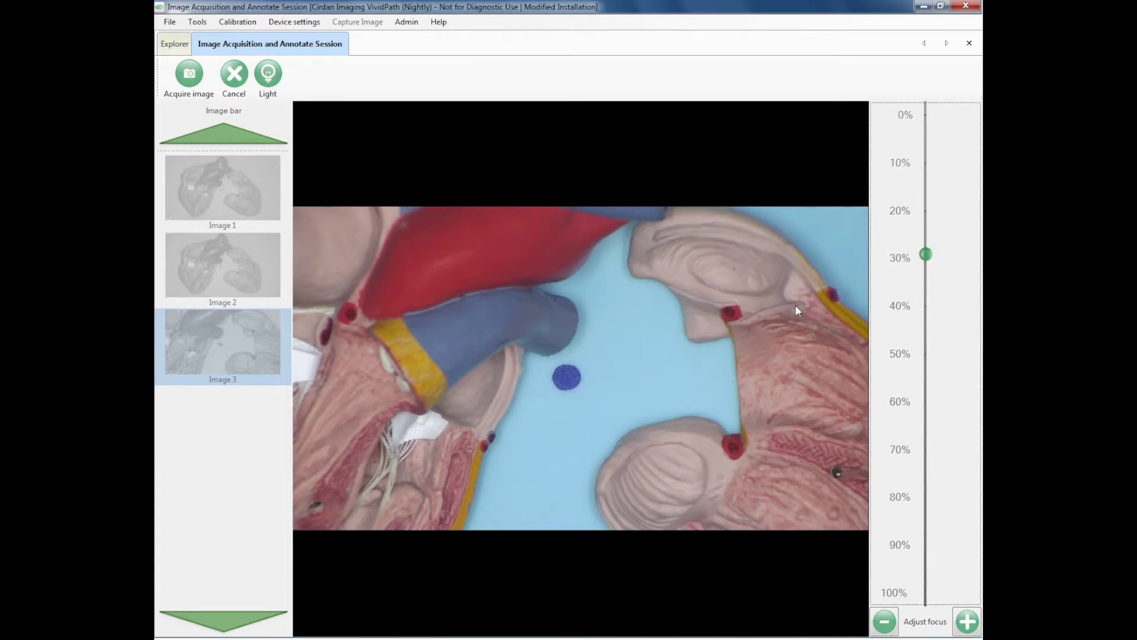
left_click(193, 89)
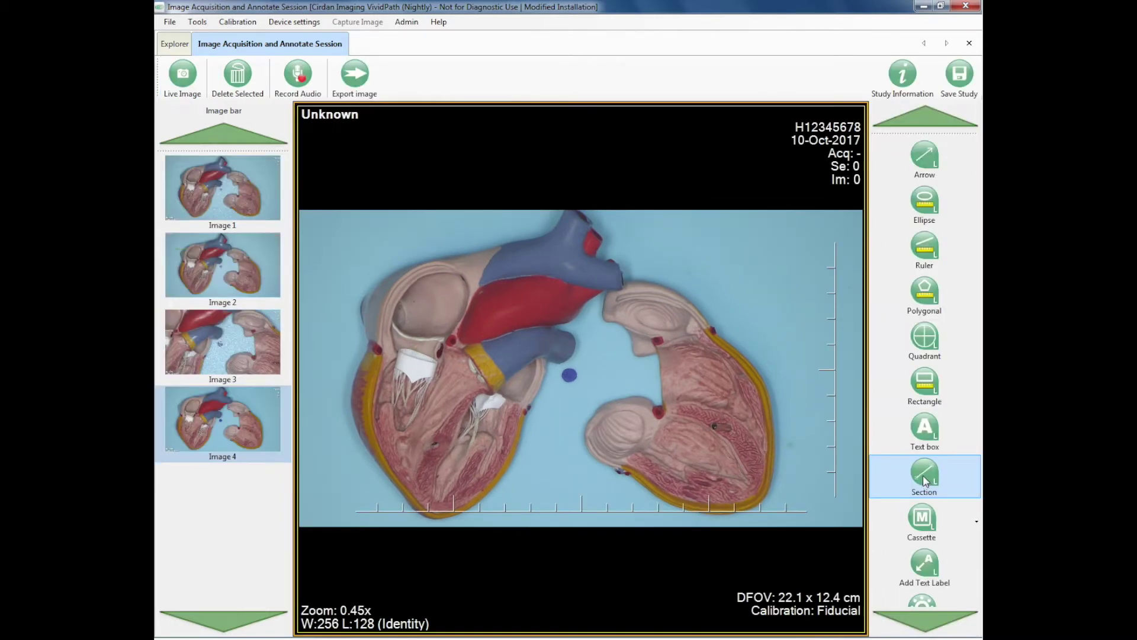
left_click(923, 475)
Draw five section lines on Image 4: three across the left half, two across the right
left_click_drag(511, 233, 585, 319)
left_click_drag(436, 253, 542, 414)
left_click_drag(342, 343, 511, 477)
left_click_drag(635, 390, 745, 320)
left_click_drag(629, 486, 781, 380)
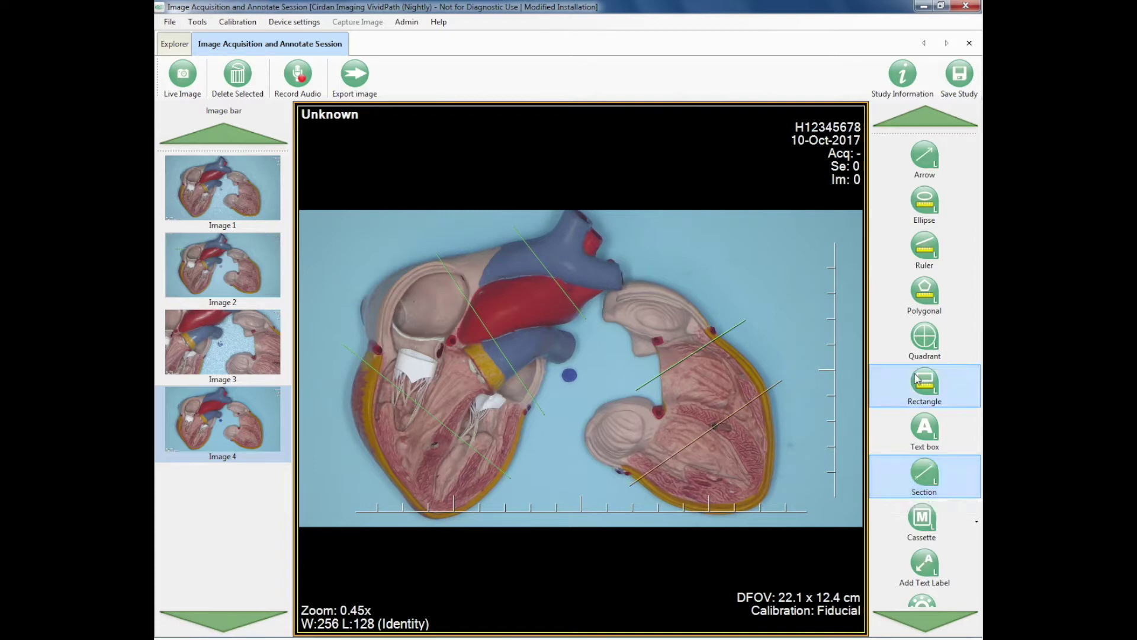
left_click(919, 428)
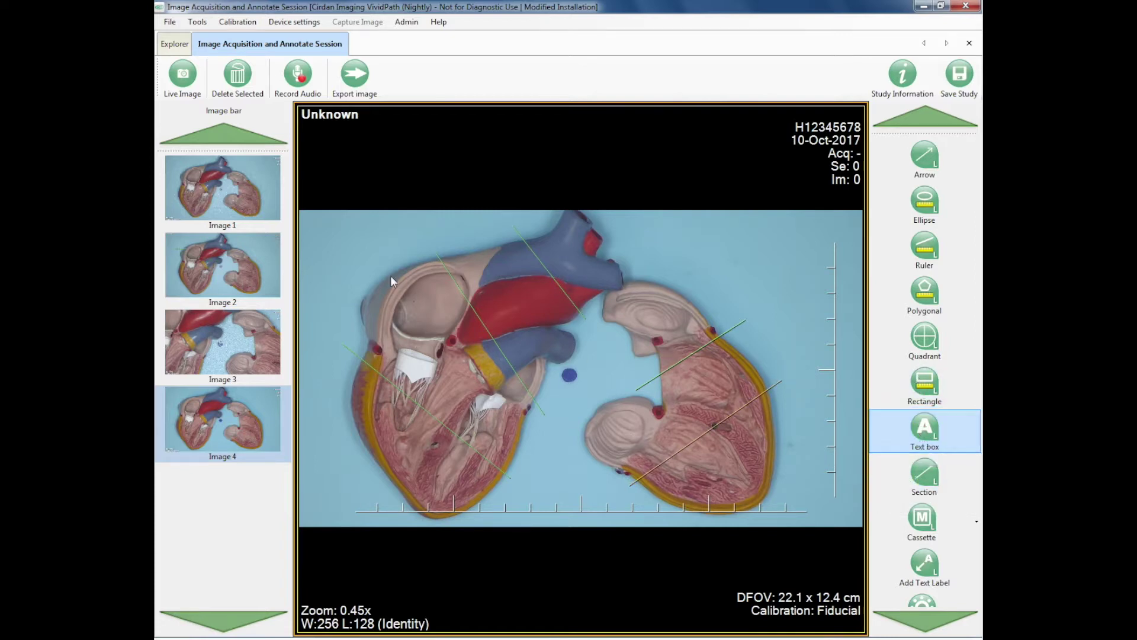
Label the heart's left and right halves 1 and 2
left_click(346, 270)
type("1")
left_click(717, 273)
Place labels A-1 through A-7 beside the section lines across the heart
left_click(359, 417)
type("A-1")
left_click(448, 378)
left_click(517, 321)
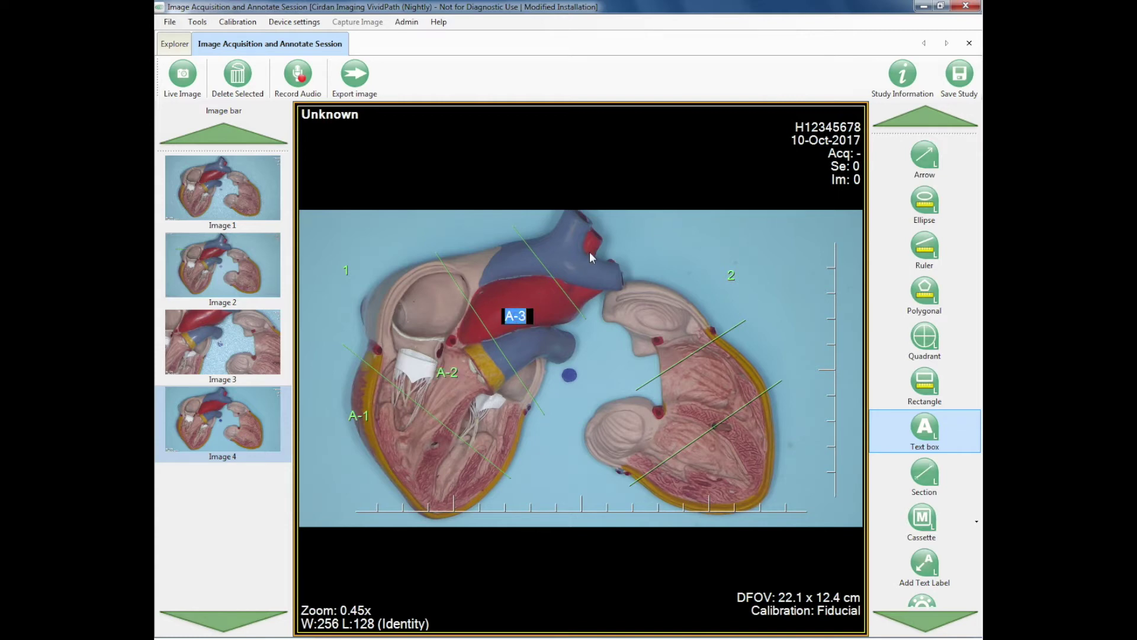
left_click(589, 256)
left_click(654, 335)
left_click(688, 410)
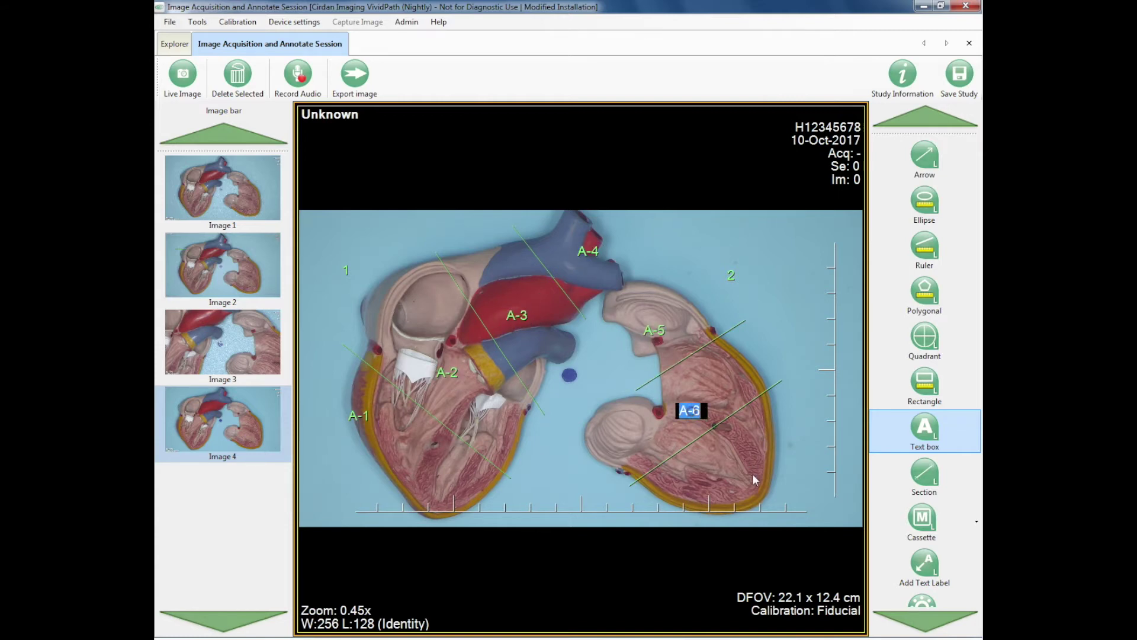
left_click(752, 468)
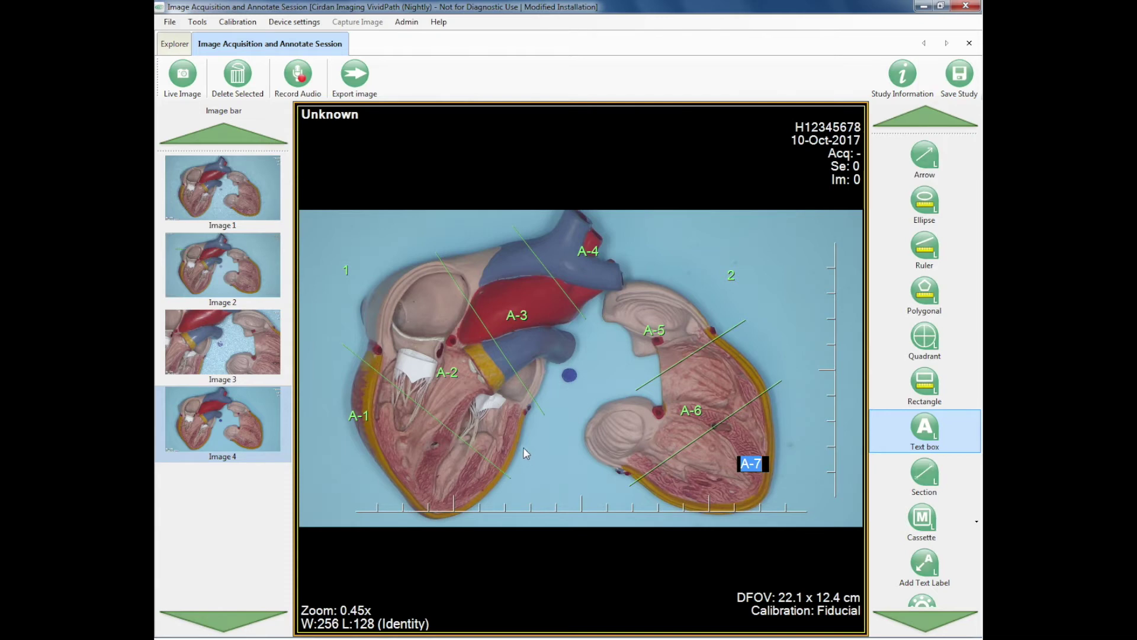
Keep Image 4's labels and sections and leave the live feed without capturing
left_click(190, 84)
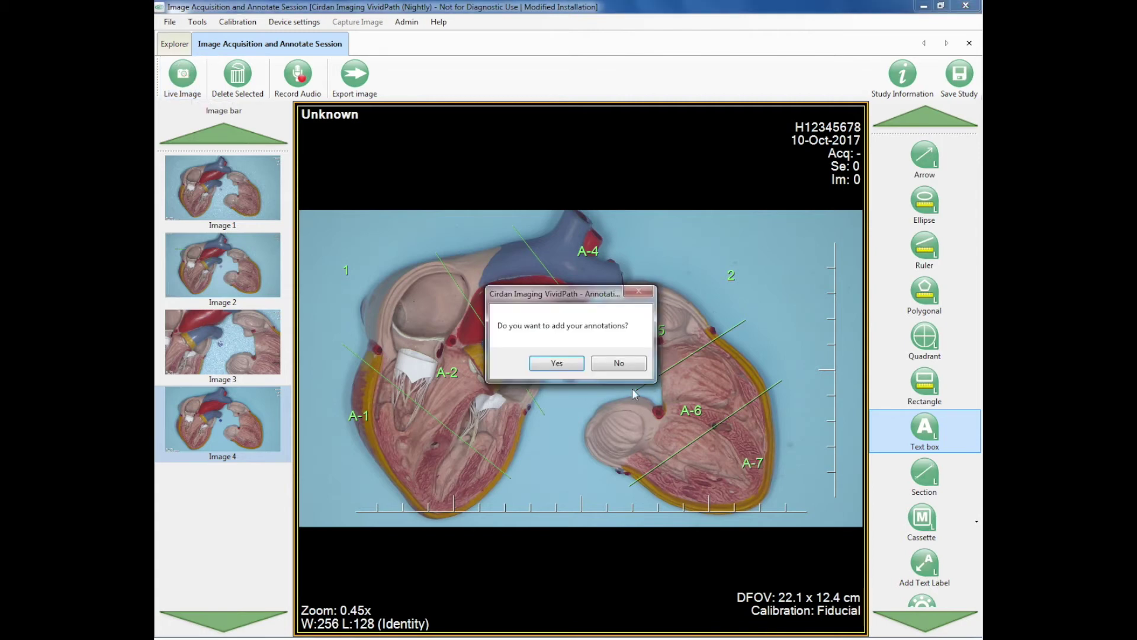
left_click(566, 362)
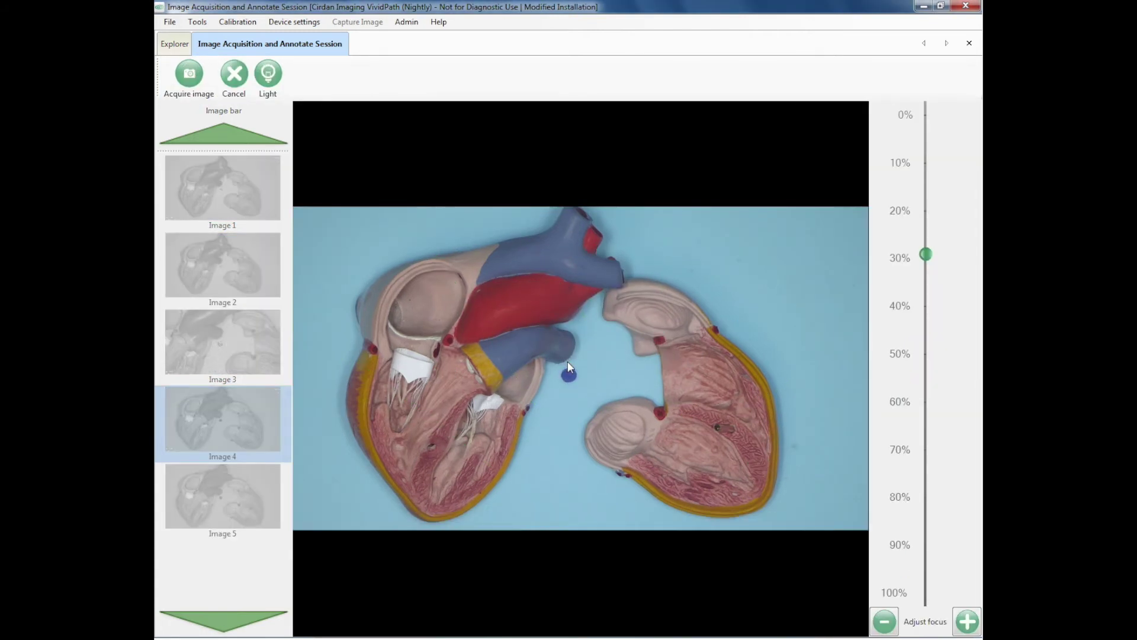
left_click(234, 74)
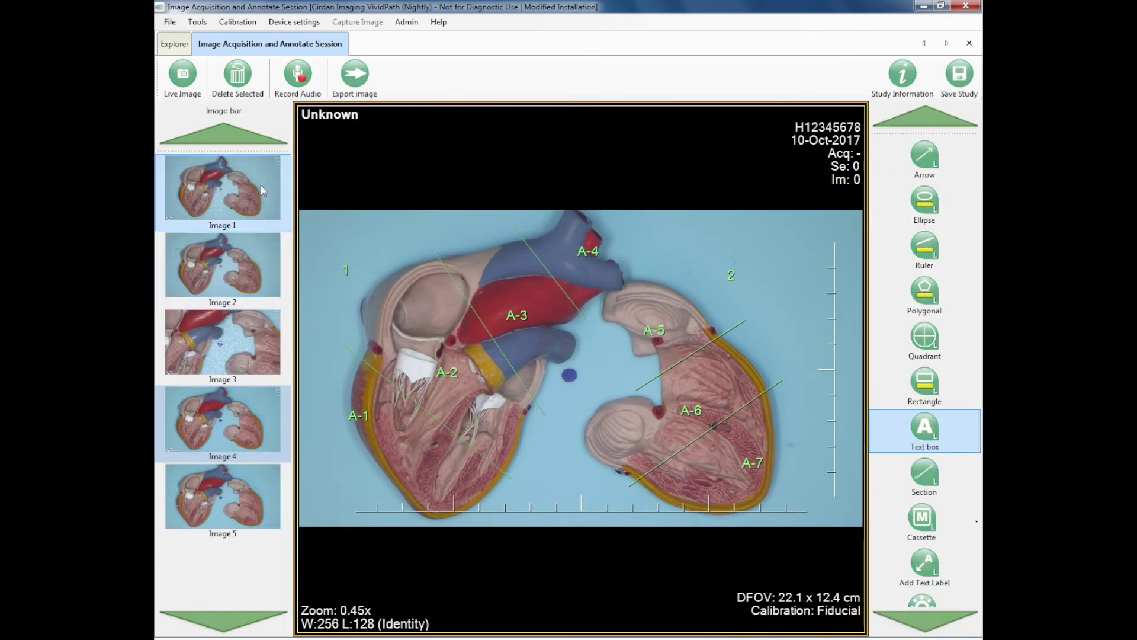
Review Images 1–5, save the study, and close the capture session
left_click(255, 190)
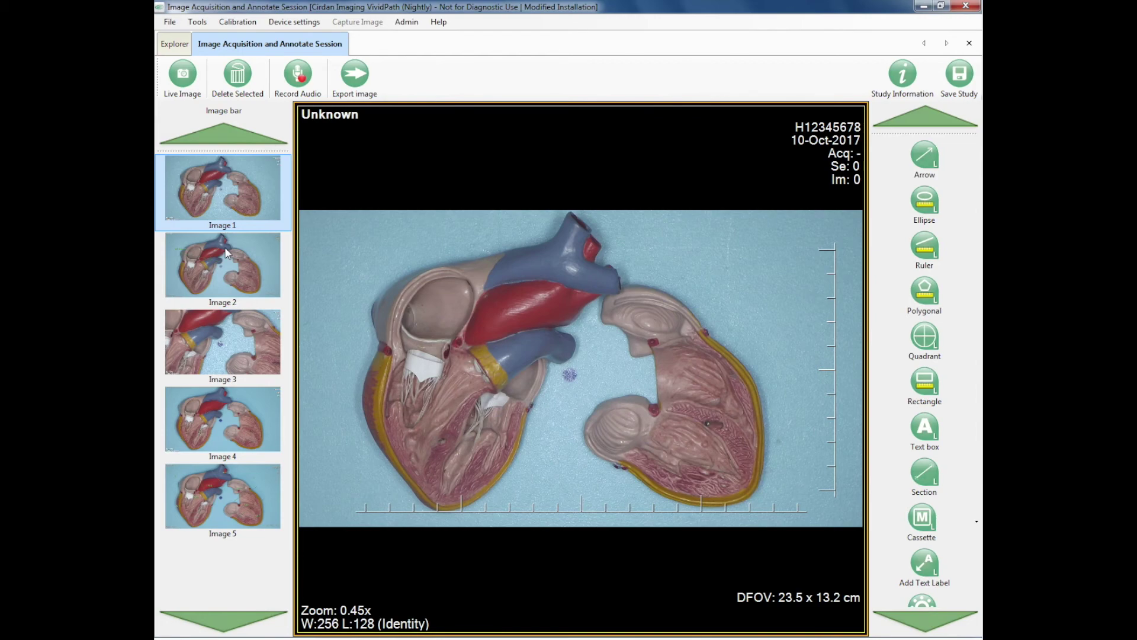
left_click(227, 252)
left_click(228, 346)
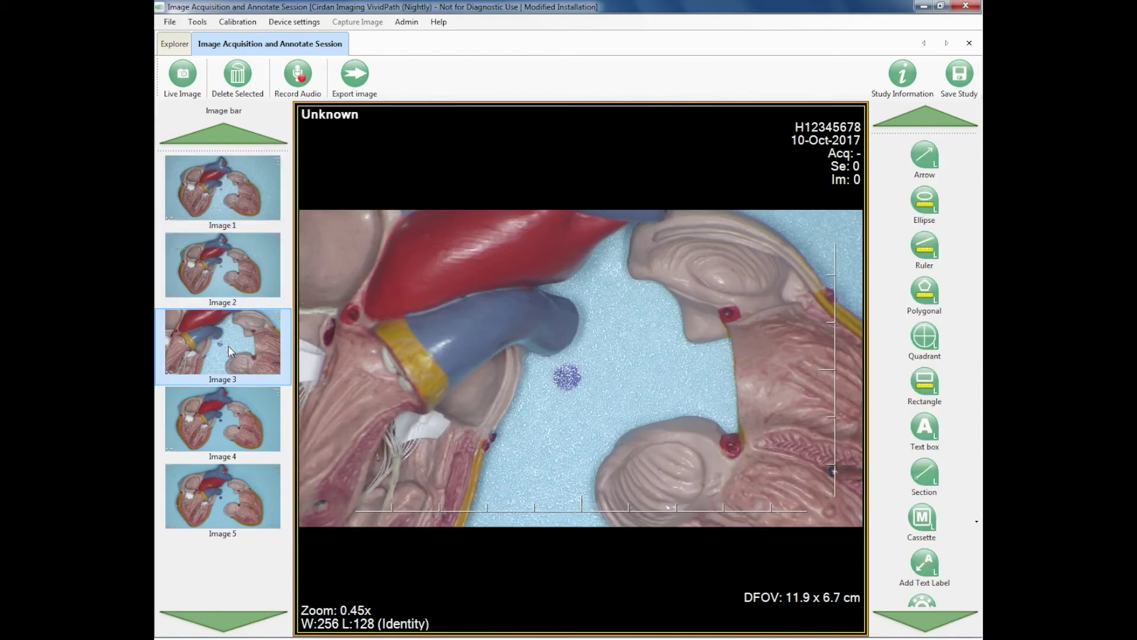
left_click(227, 421)
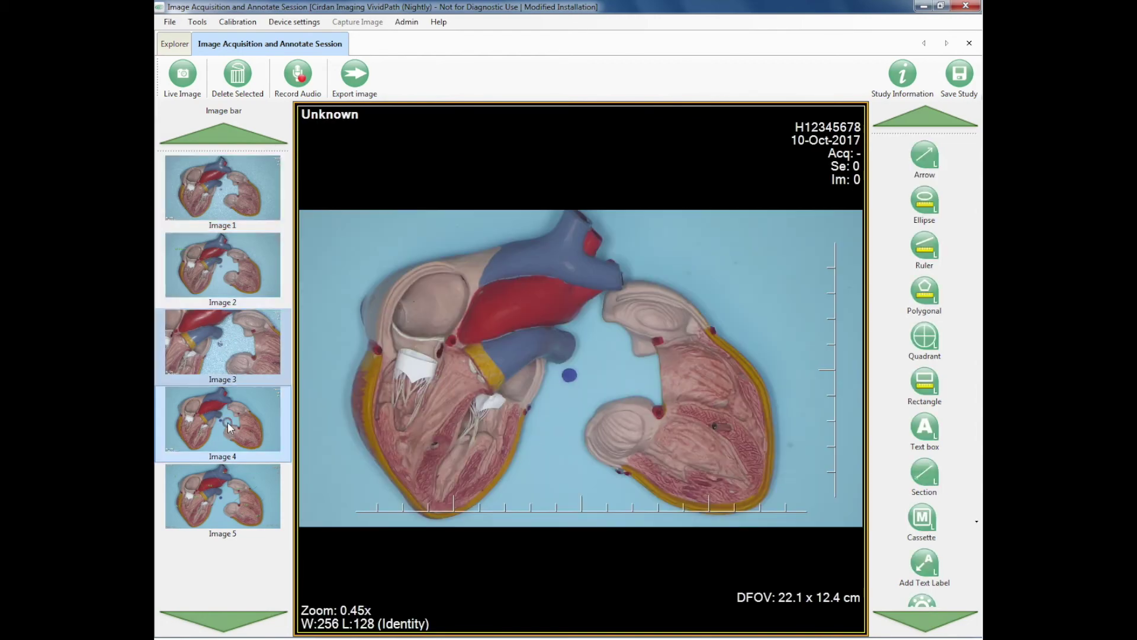
left_click(228, 490)
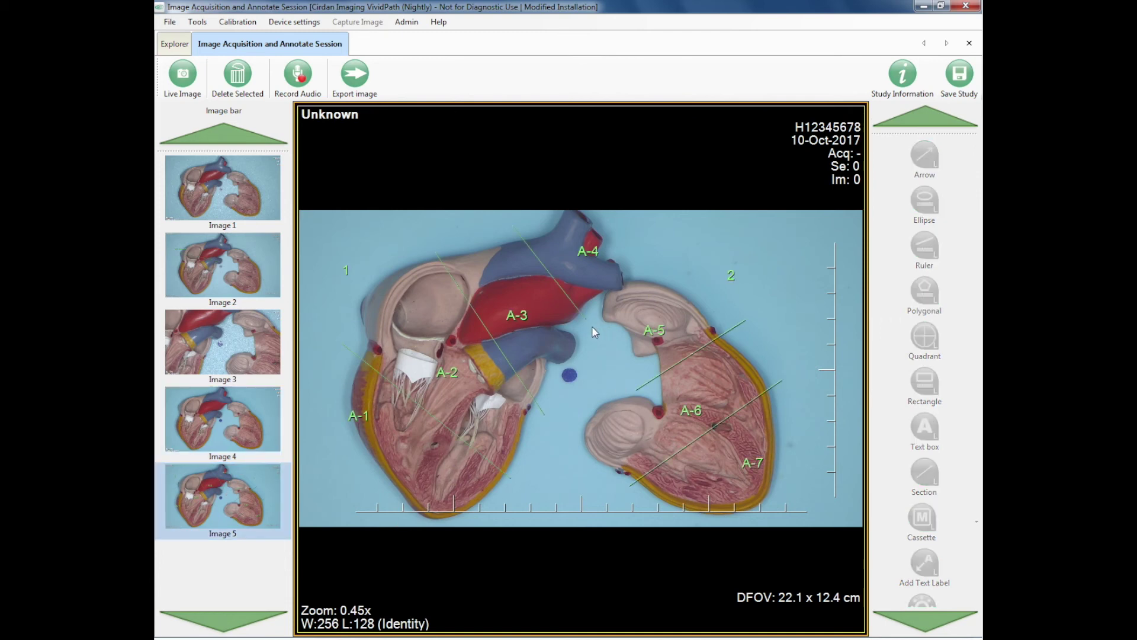
left_click(960, 82)
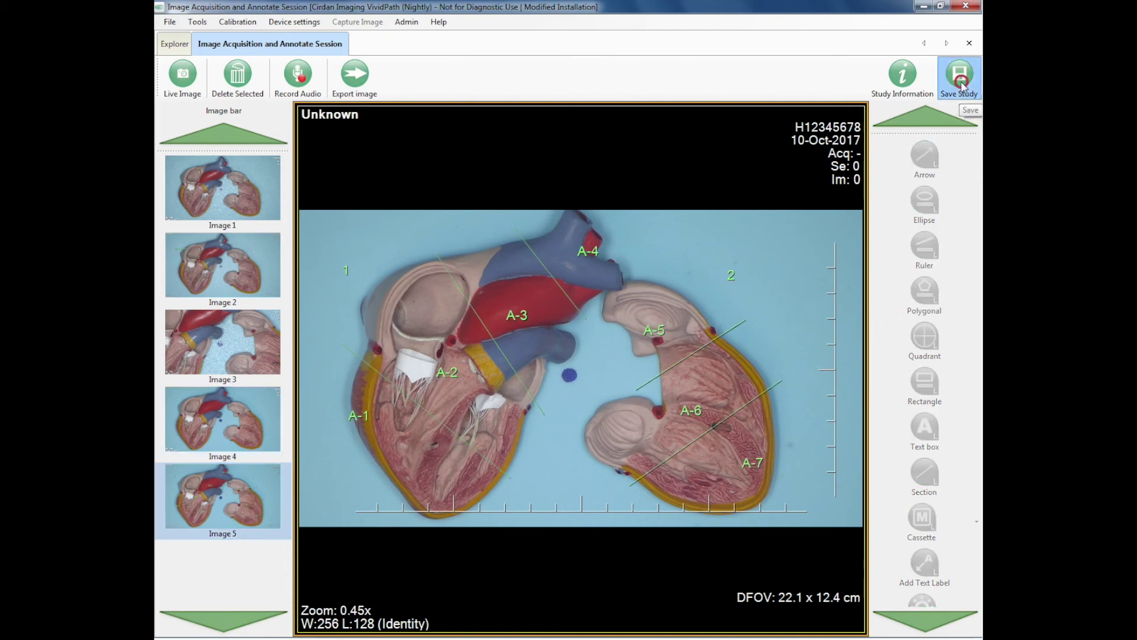
left_click(969, 43)
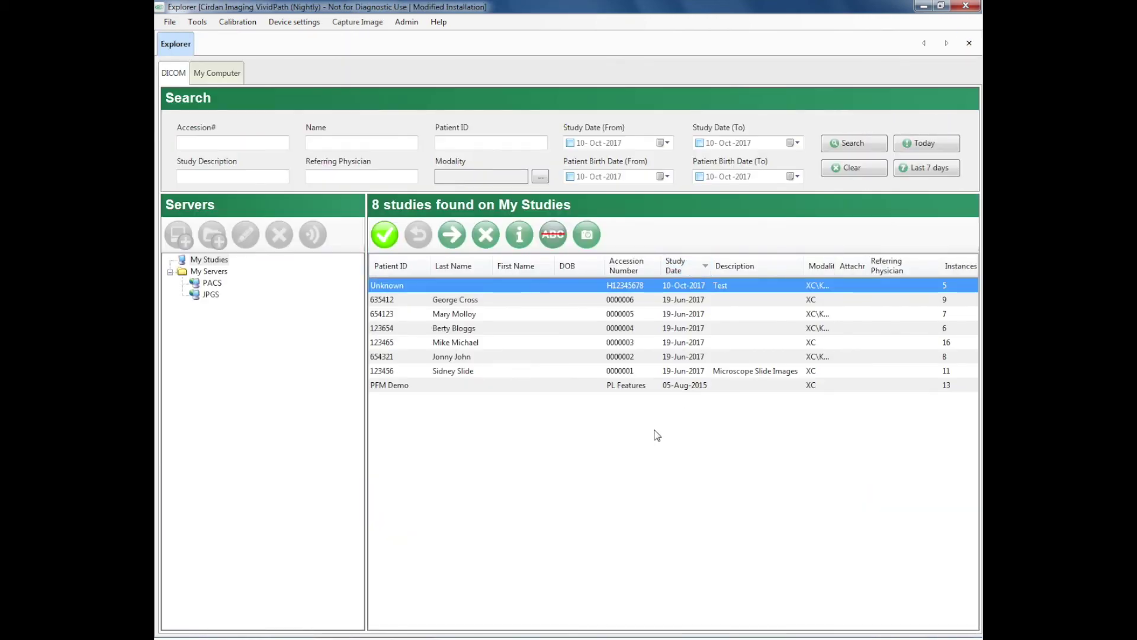